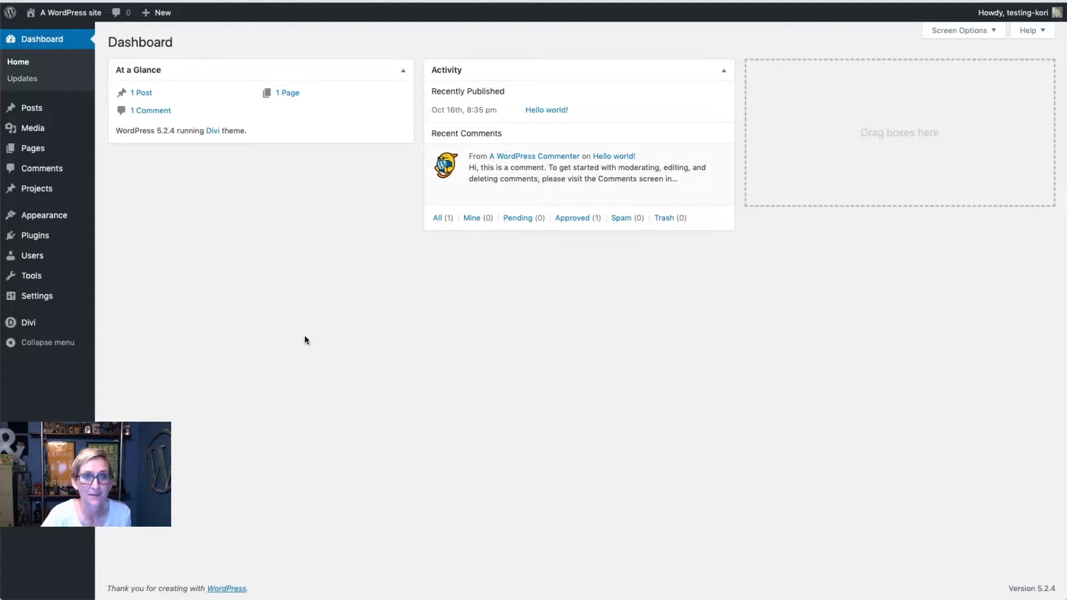
# Step: Open Divi's Theme Builder and start adding a global header to the Default Website Template
pyautogui.moveTo(46, 323)
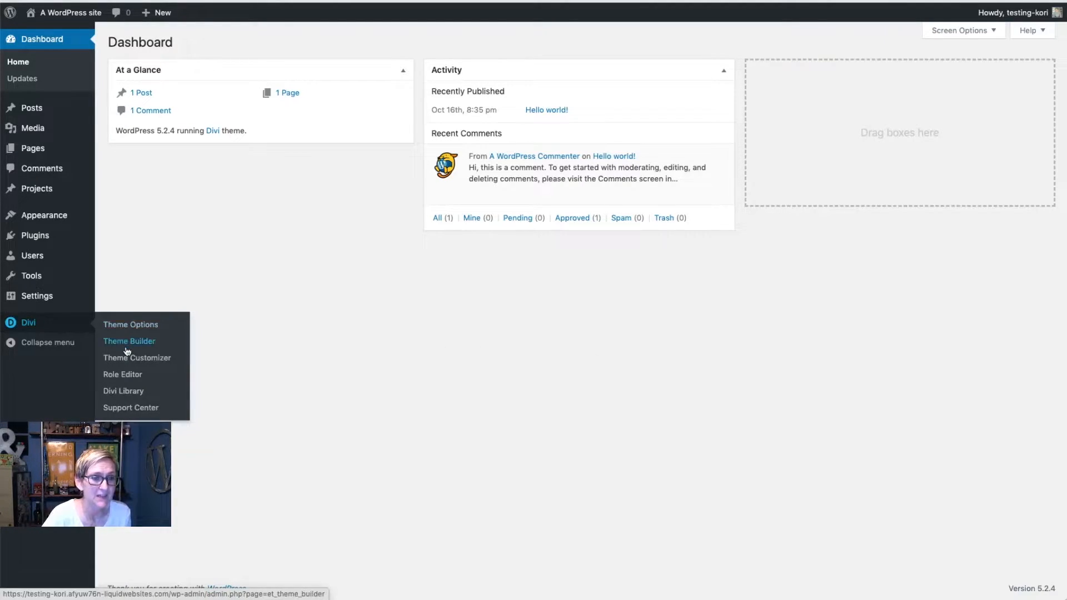
pyautogui.click(161, 347)
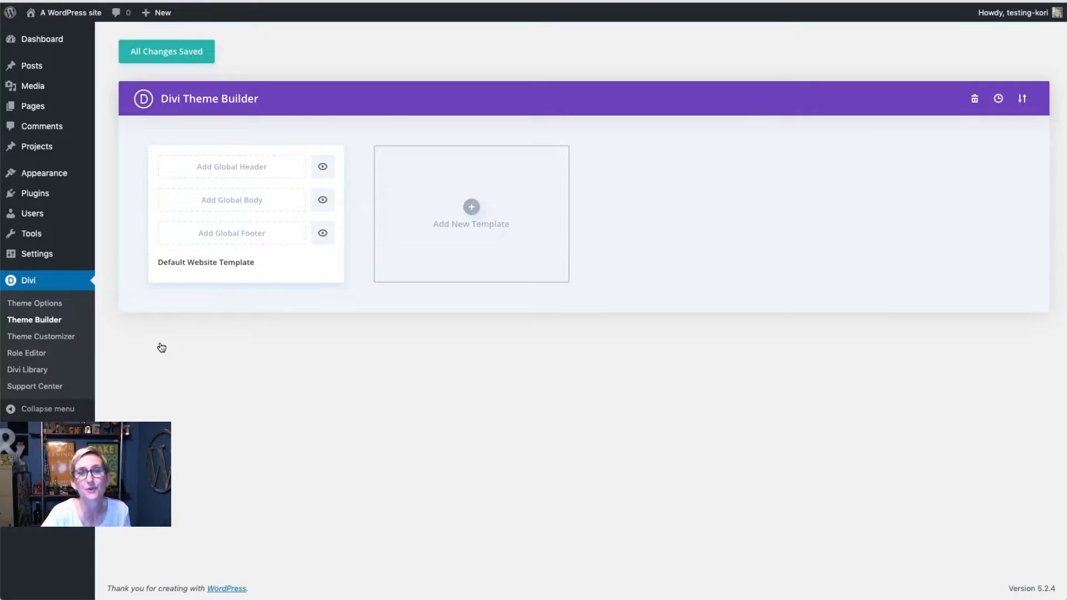
pyautogui.click(247, 172)
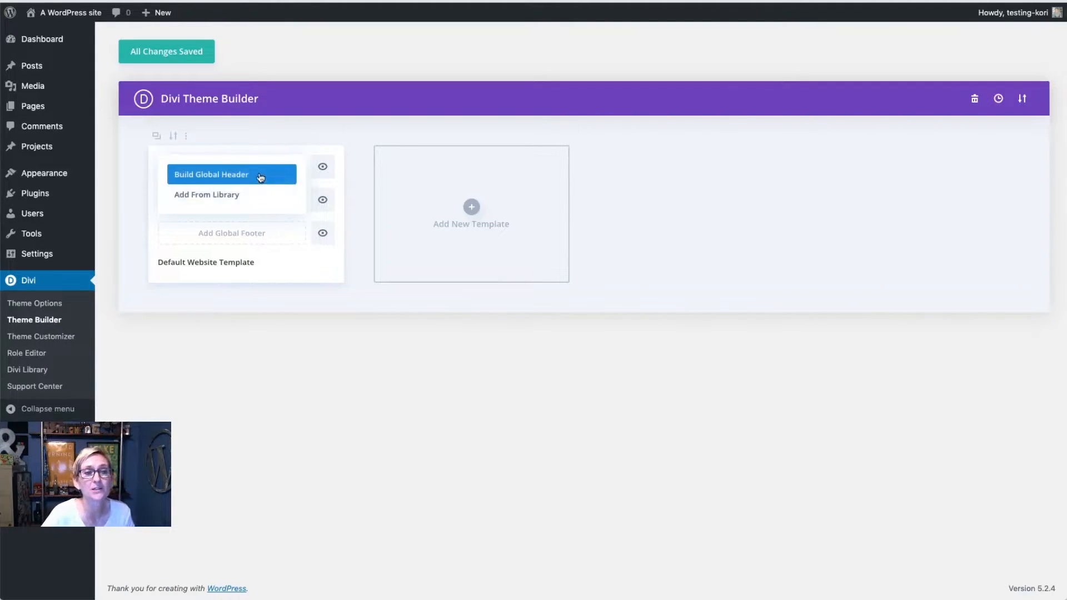
# Step: Build the global header from scratch with one narrow-wide-narrow three-column row
pyautogui.click(260, 175)
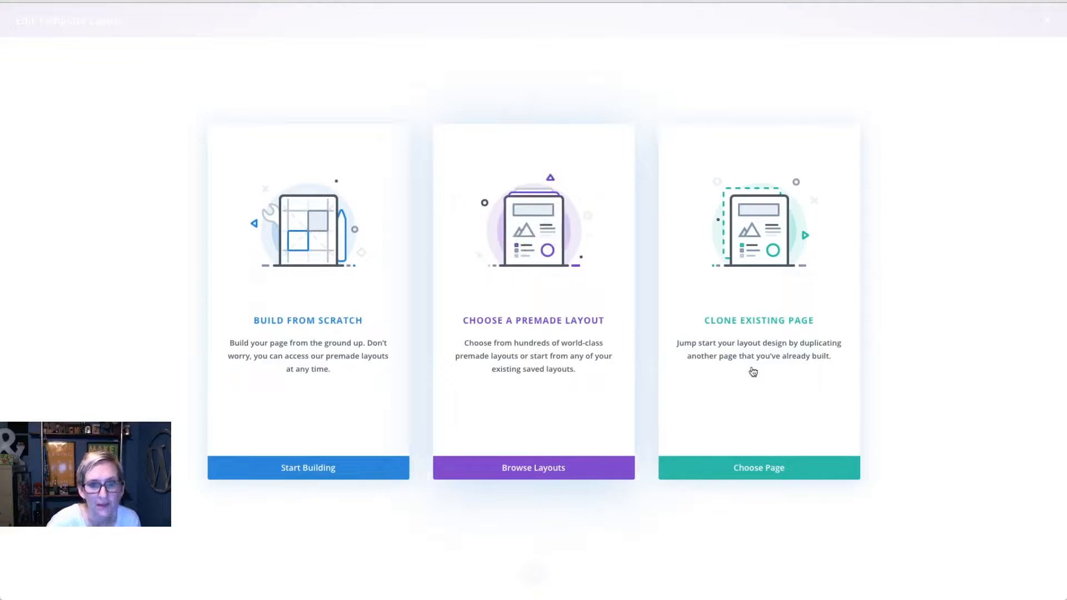
pyautogui.click(292, 411)
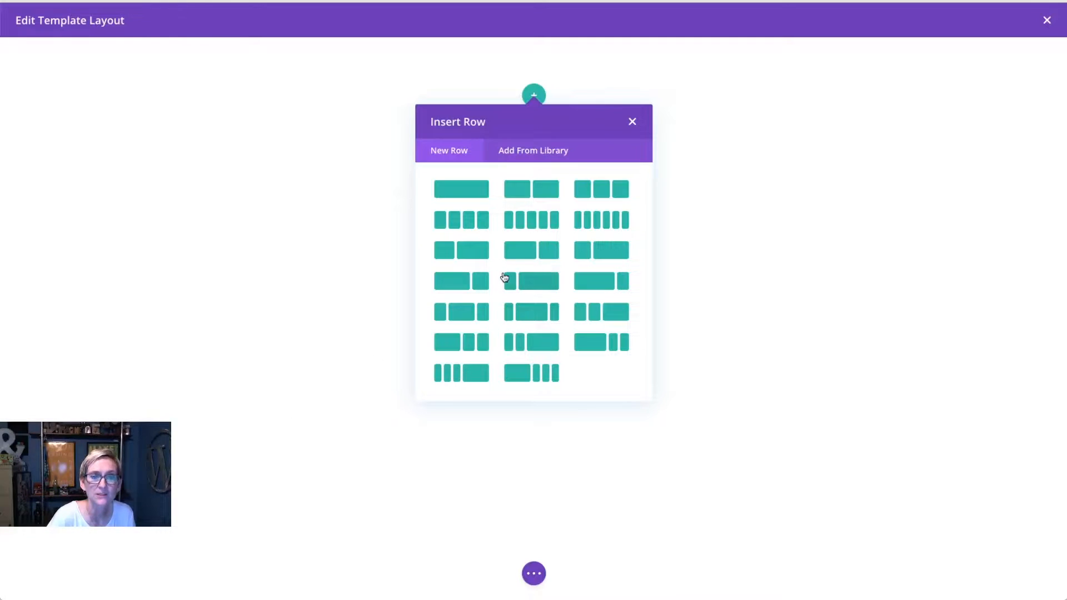
pyautogui.click(525, 313)
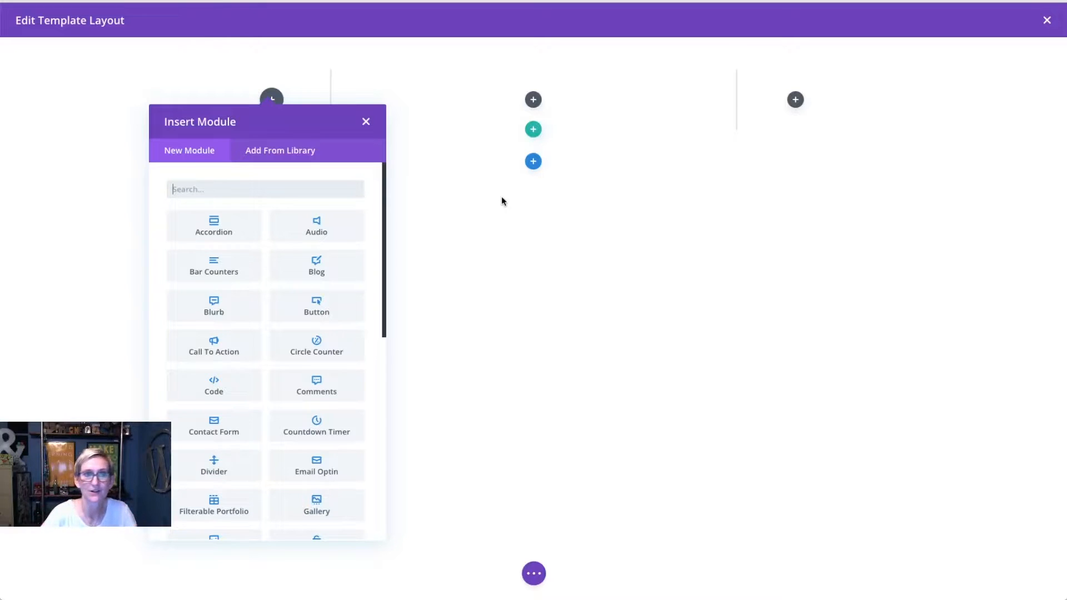
# Step: Add an Image module showing Ask_Kori_Logo_Web from the Media Library to the left column
pyautogui.write('image')
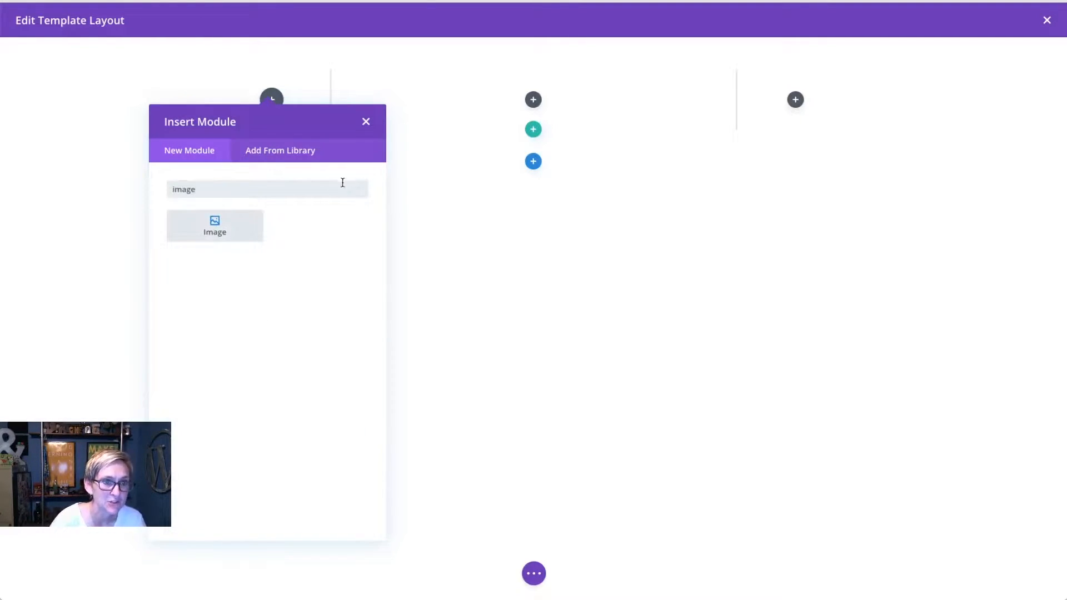
pyautogui.click(238, 224)
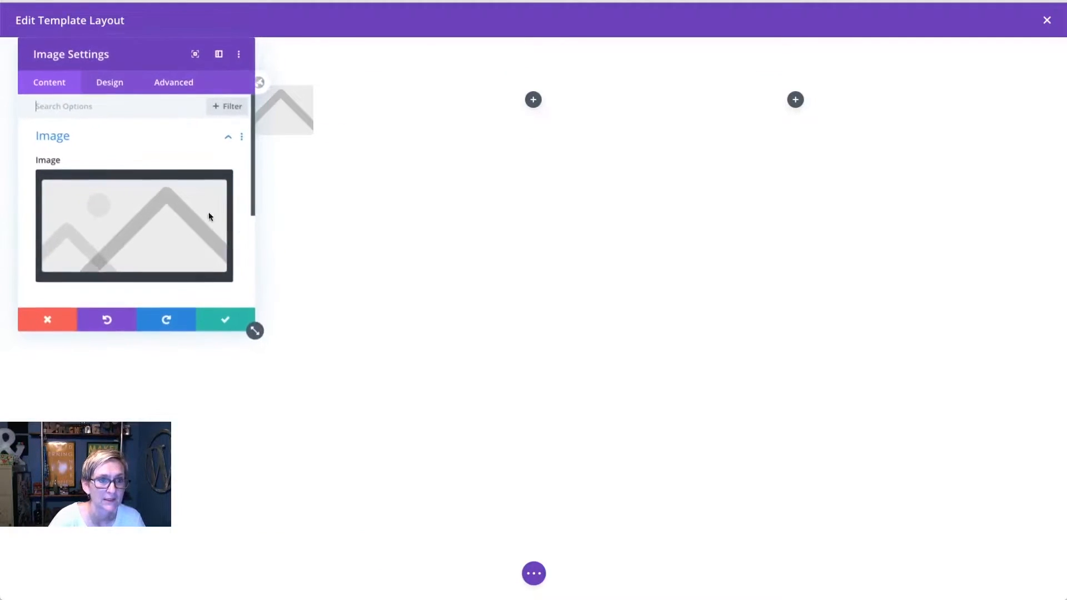
pyautogui.click(171, 227)
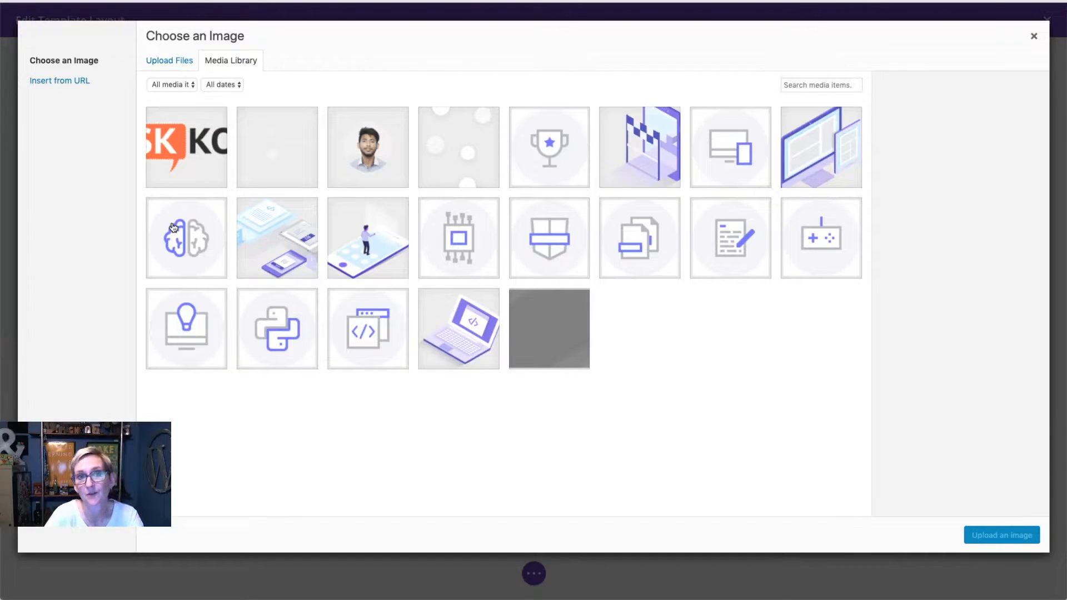
pyautogui.click(175, 155)
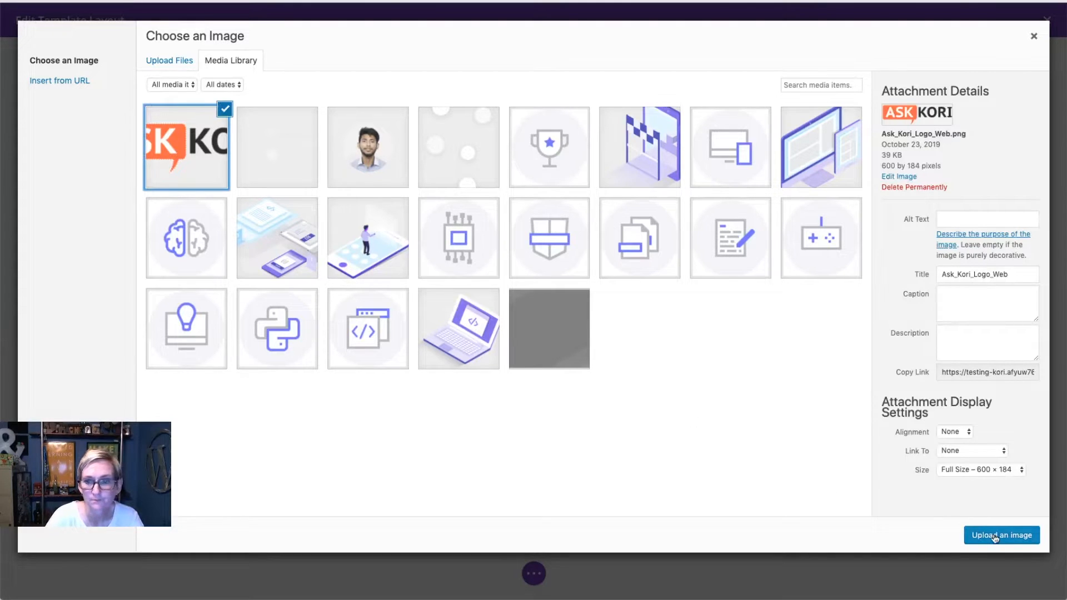
pyautogui.click(994, 536)
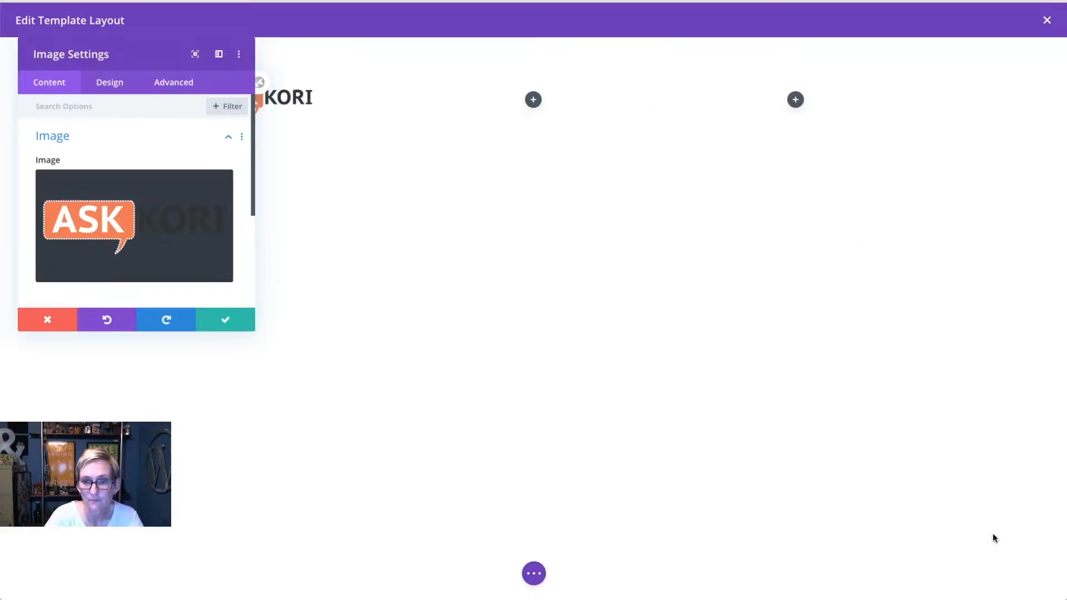
pyautogui.click(224, 324)
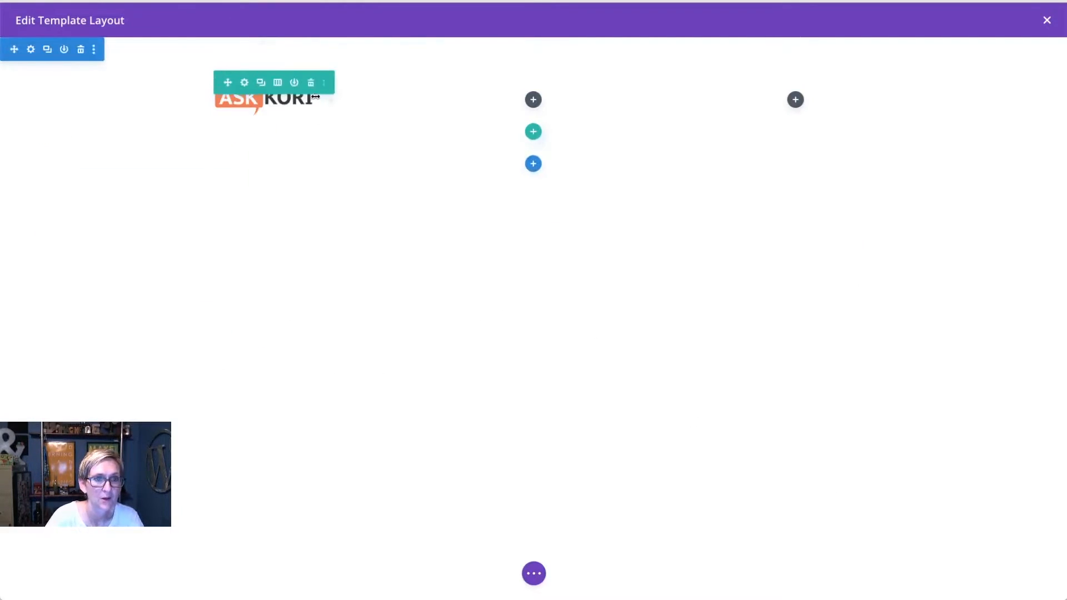
pyautogui.click(533, 100)
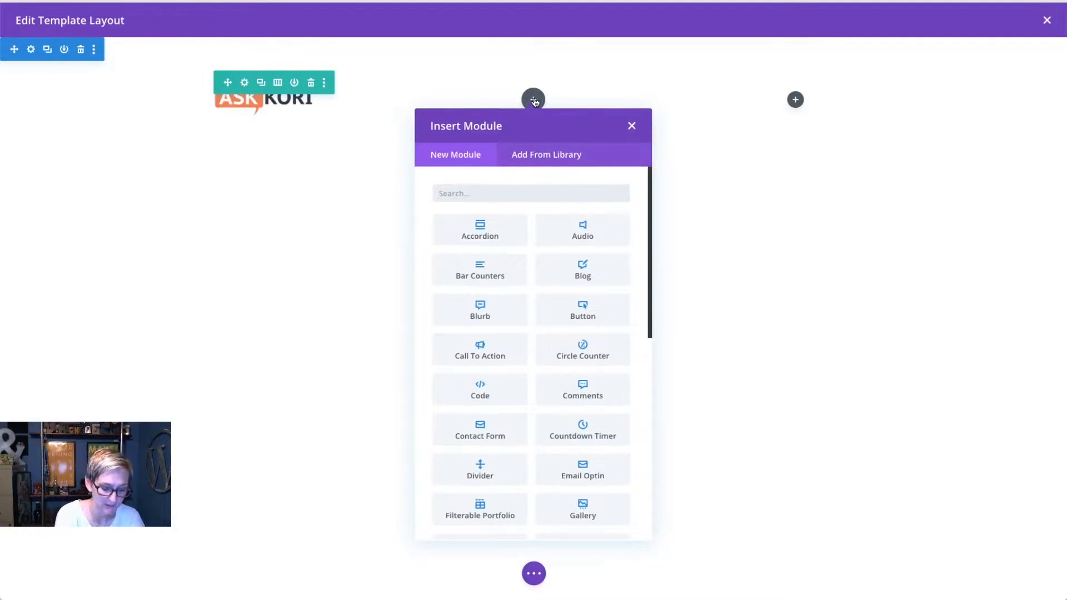
# Step: Insert a Menu module in the middle column, keeping the default menu with Sample Page and Uncategorized
pyautogui.write('menu')
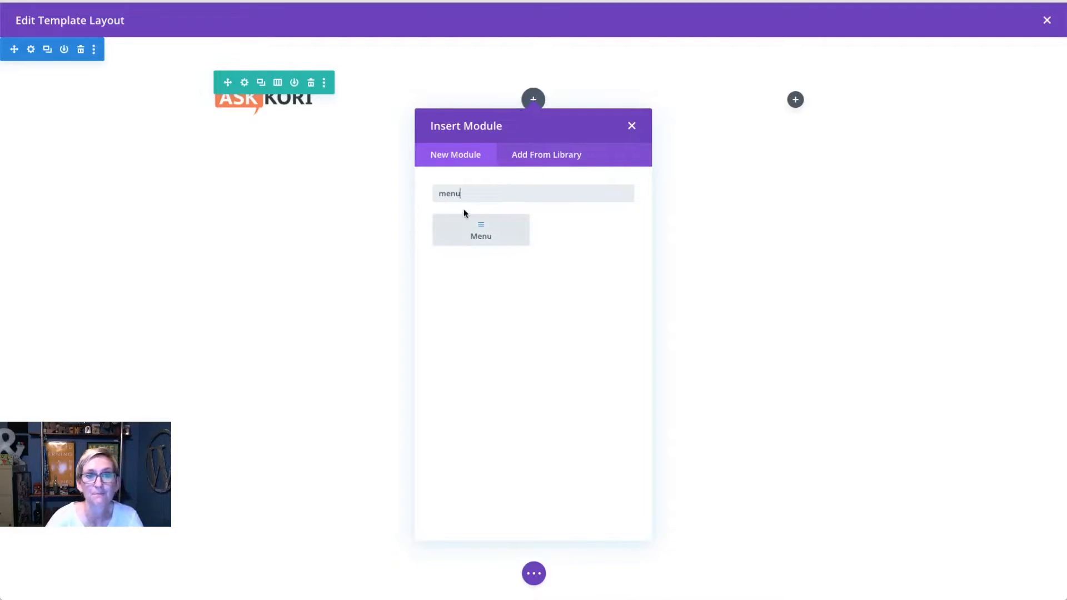
pyautogui.click(467, 228)
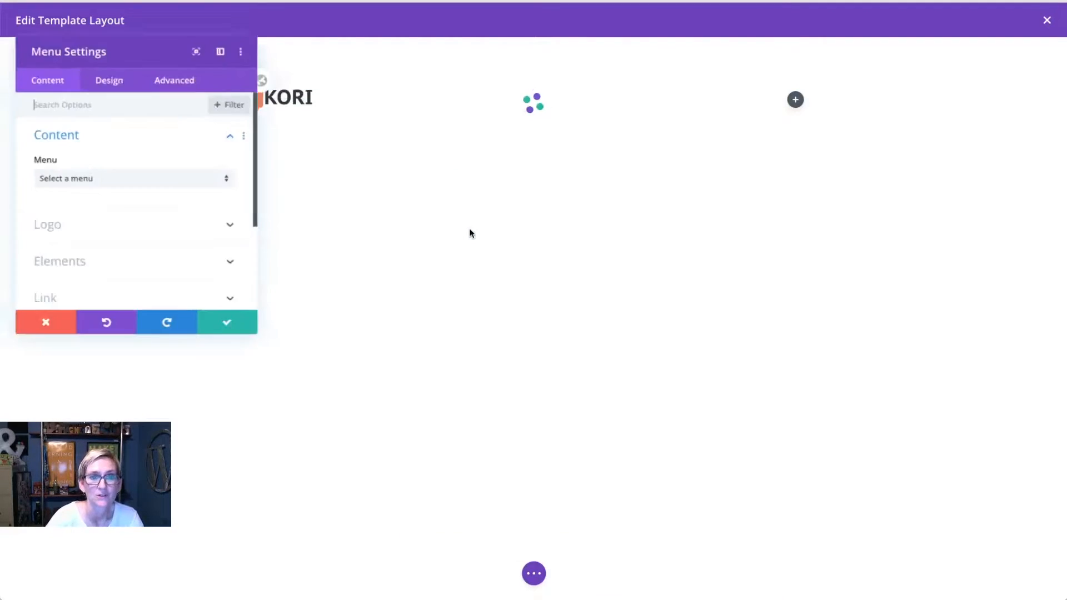
pyautogui.click(207, 322)
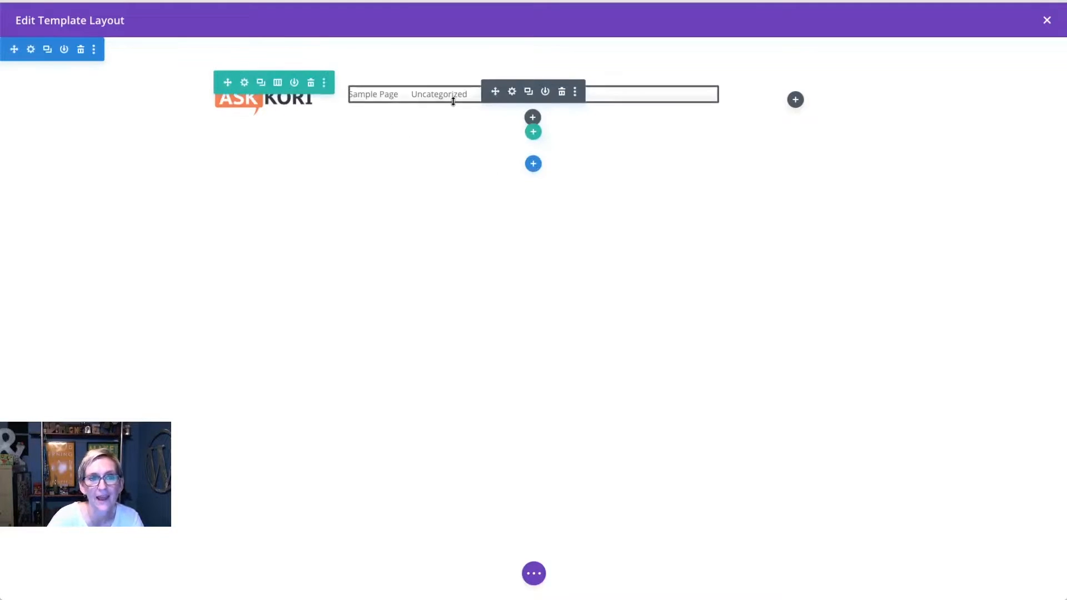
pyautogui.click(512, 91)
pyautogui.click(124, 181)
pyautogui.click(124, 199)
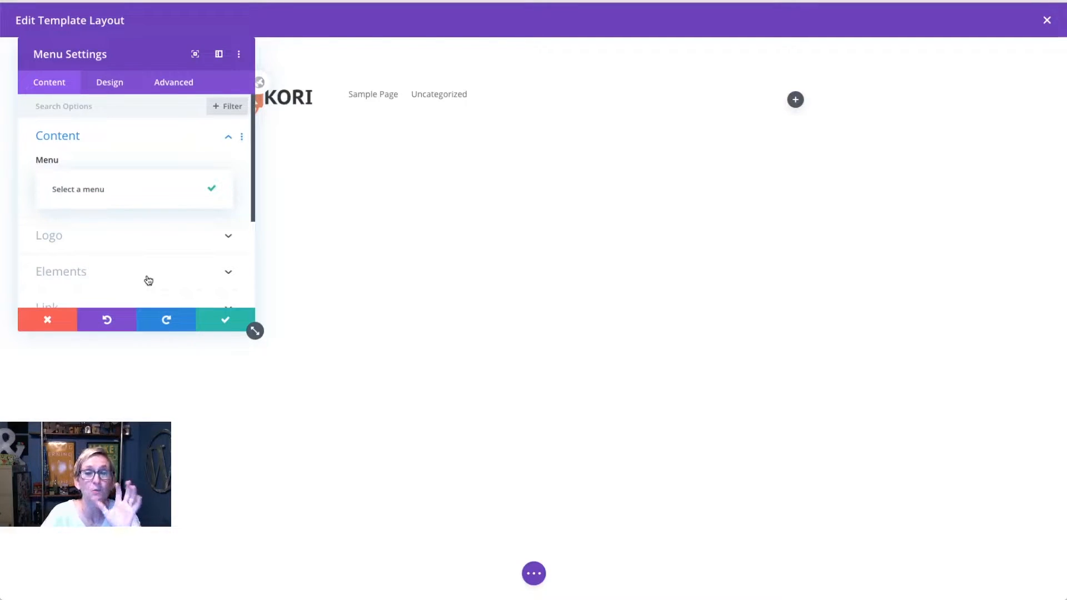
pyautogui.click(48, 320)
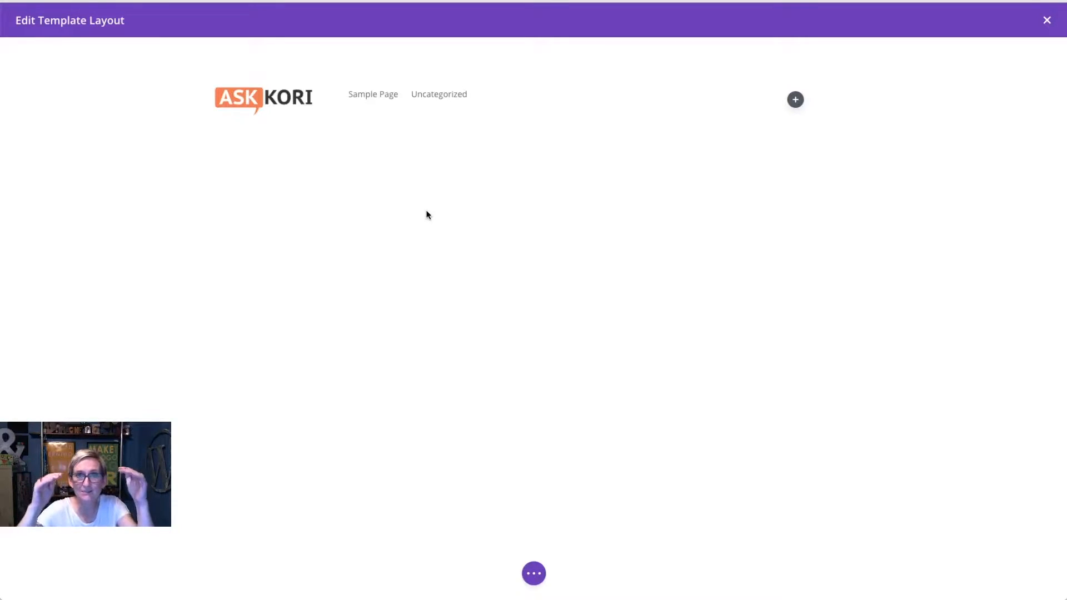
pyautogui.click(796, 102)
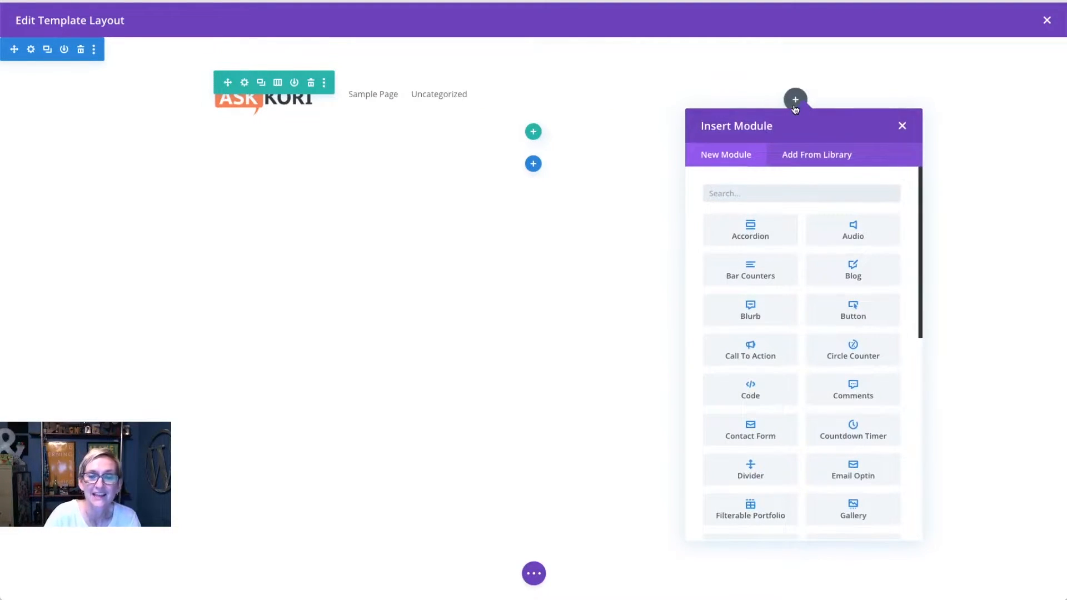
# Step: Insert a Text module into the header's right column
pyautogui.write('tes')
pyautogui.press('BackSpace')
pyautogui.write('x')
pyautogui.click(752, 230)
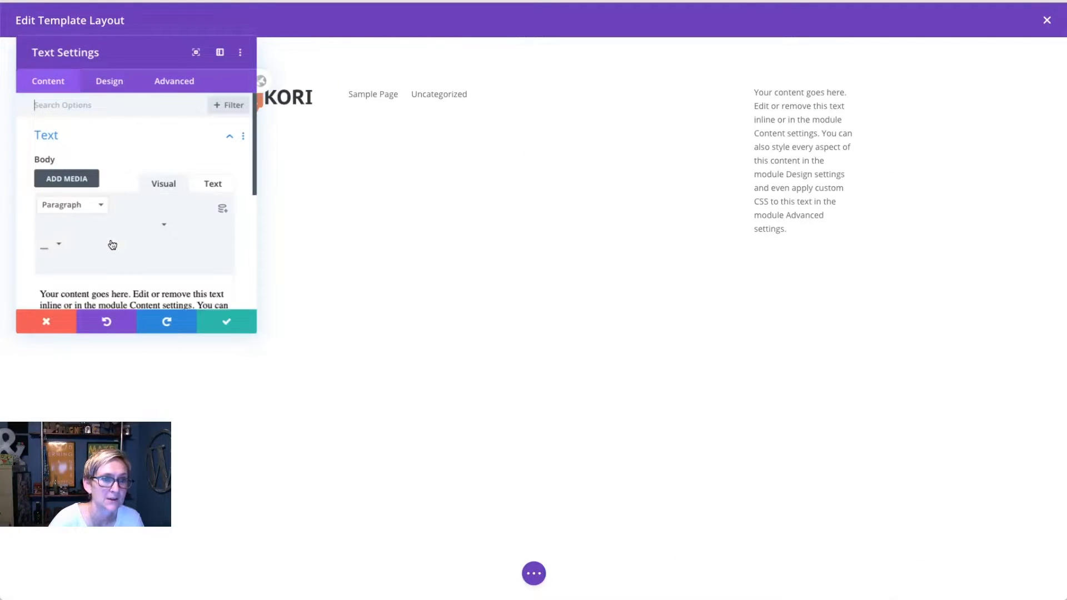
pyautogui.tripleClick(134, 295)
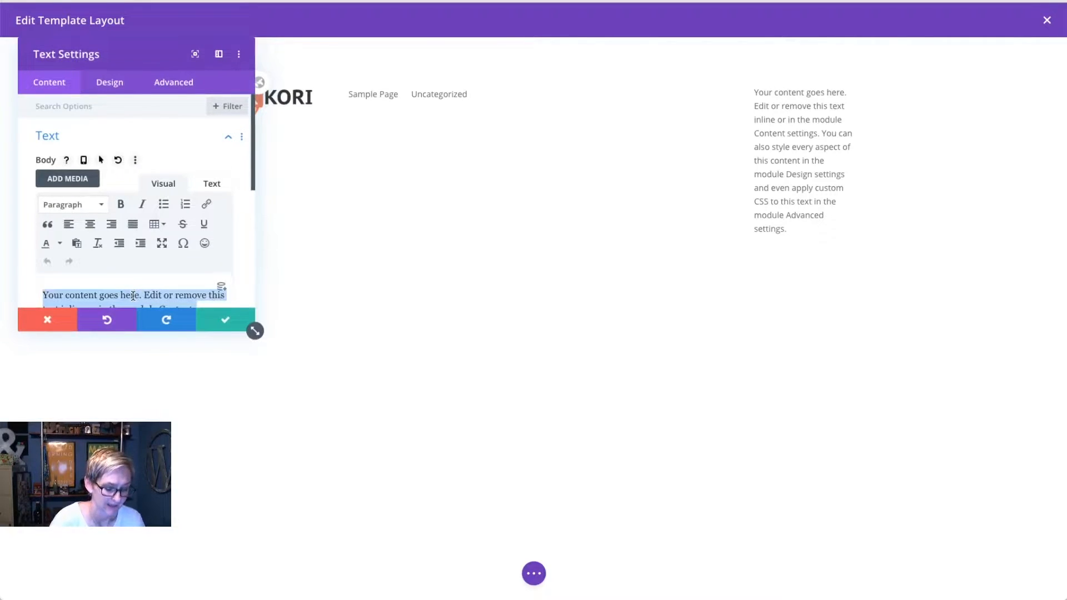
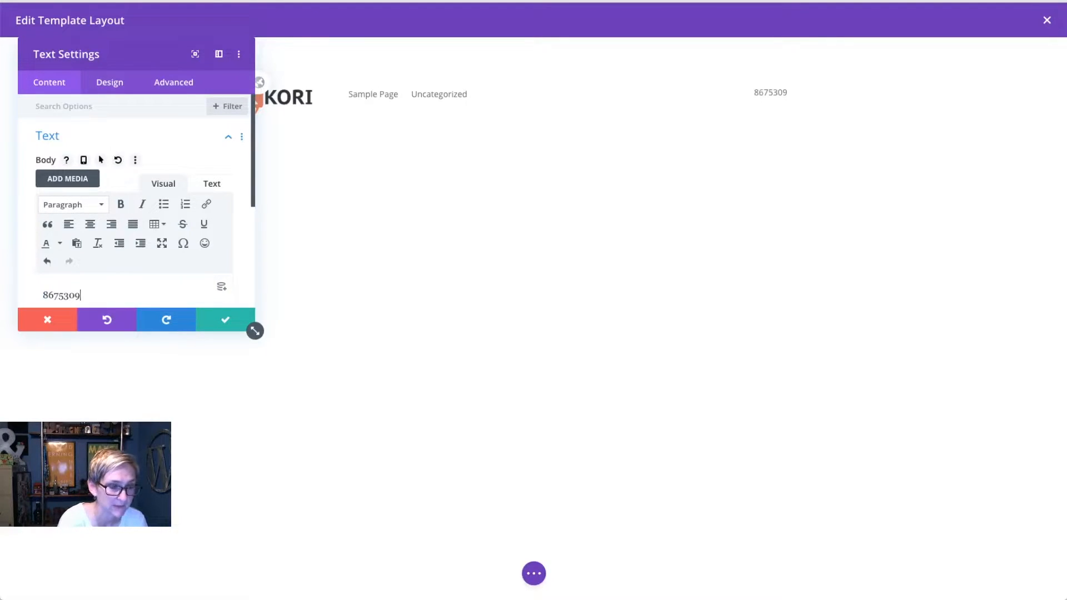
pyautogui.click(58, 295)
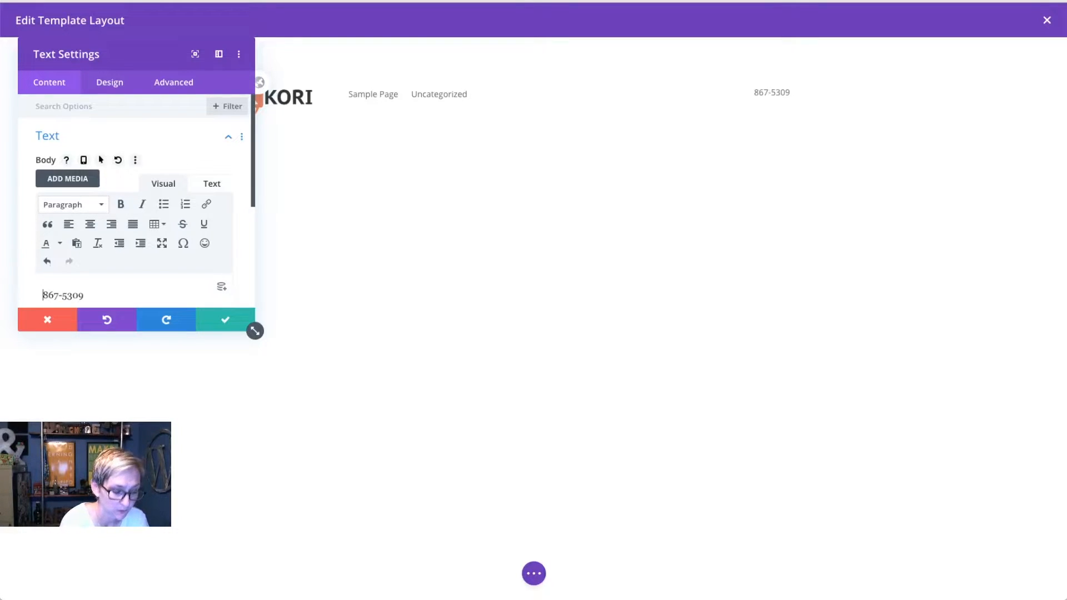
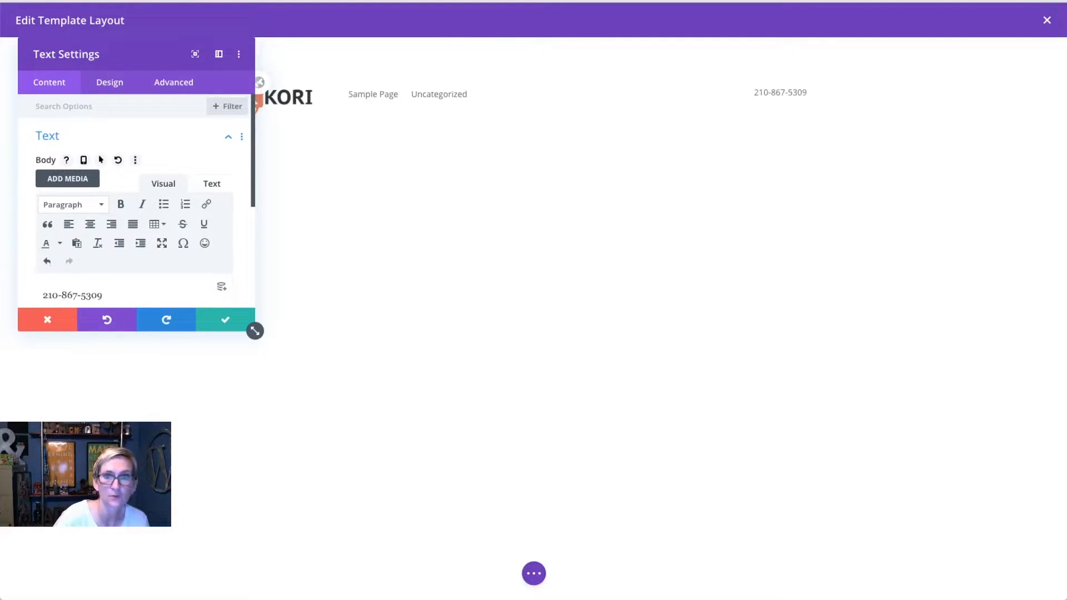
# Step: Enlarge the Text settings panel and open the Design tab's Text styling options
pyautogui.doubleClick(120, 290)
pyautogui.click(120, 290)
pyautogui.moveTo(255, 331); pyautogui.dragTo(269, 441)
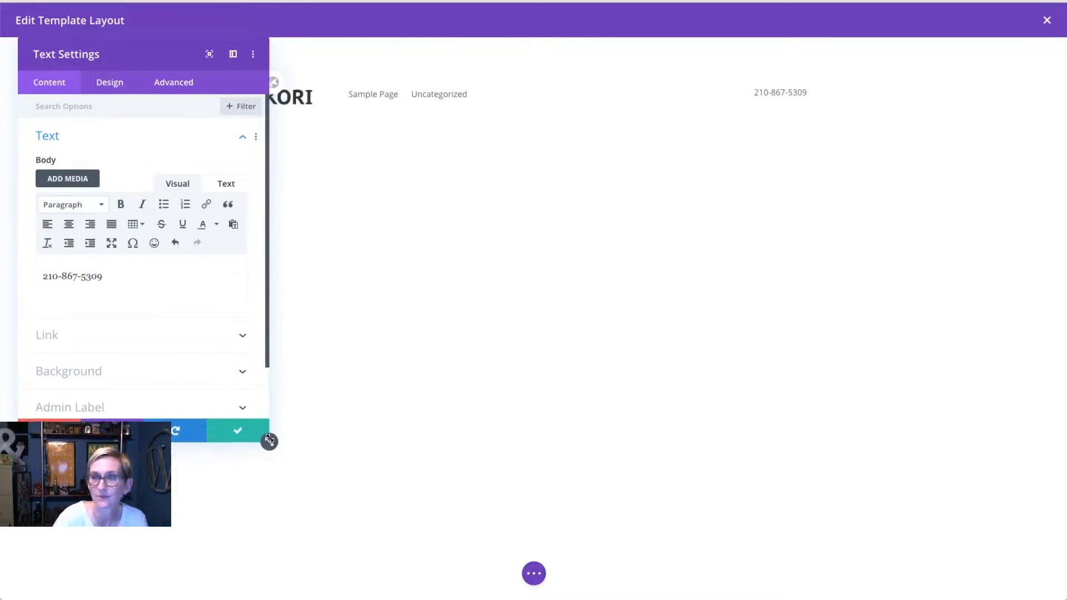
pyautogui.moveTo(112, 276); pyautogui.dragTo(40, 272)
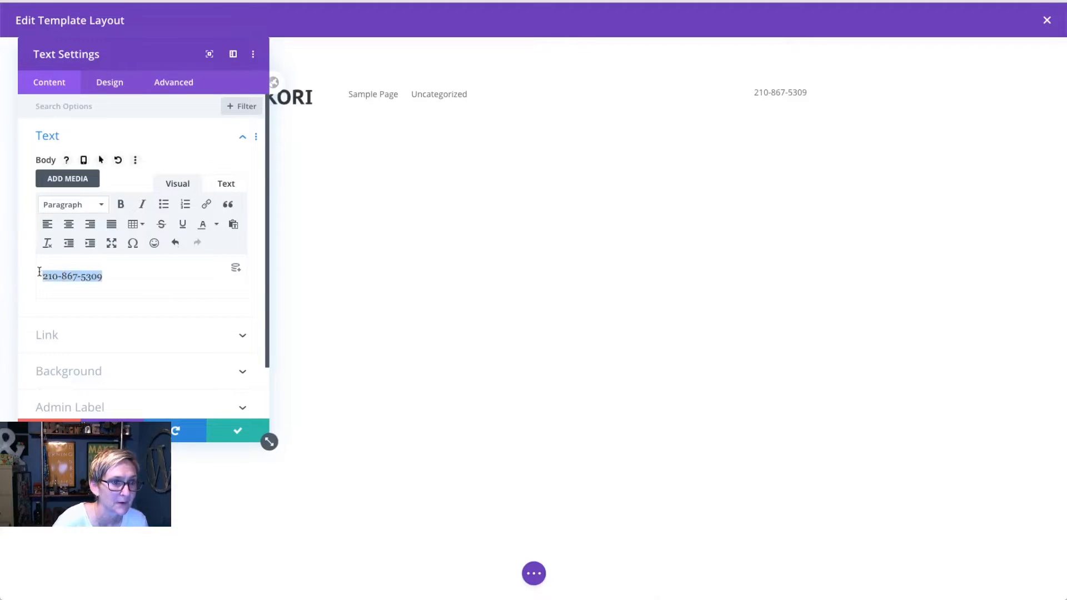
pyautogui.click(124, 278)
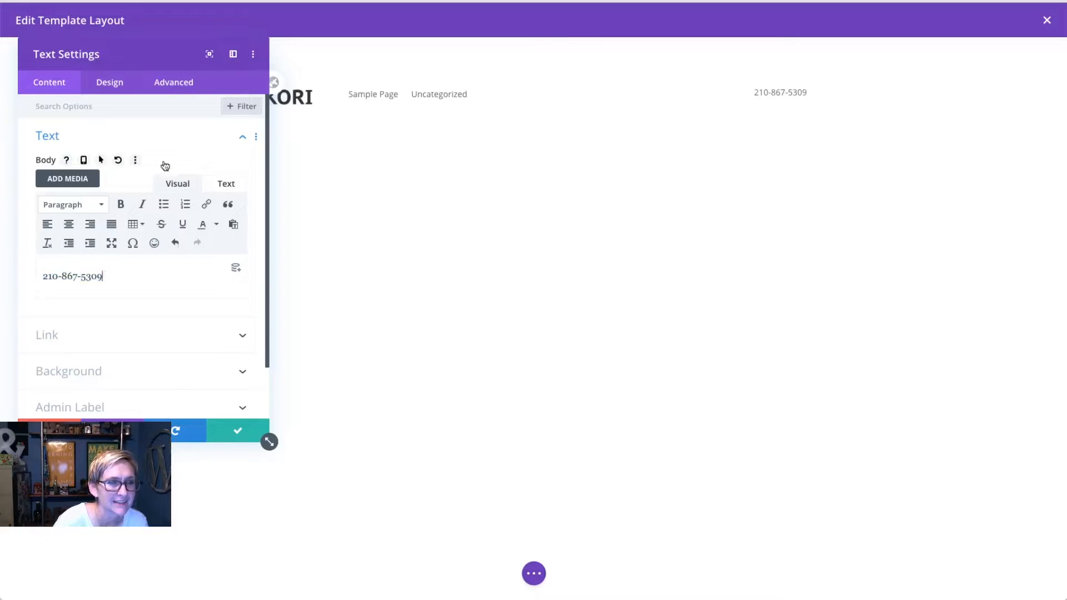
pyautogui.click(109, 83)
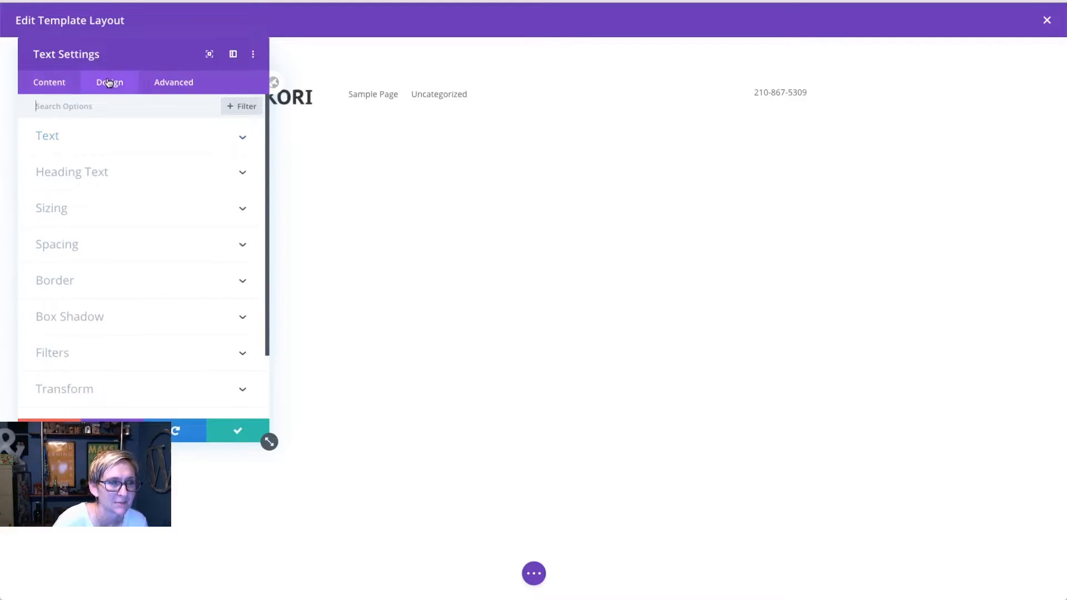
pyautogui.click(132, 142)
pyautogui.scroll(-3, 105, 286)
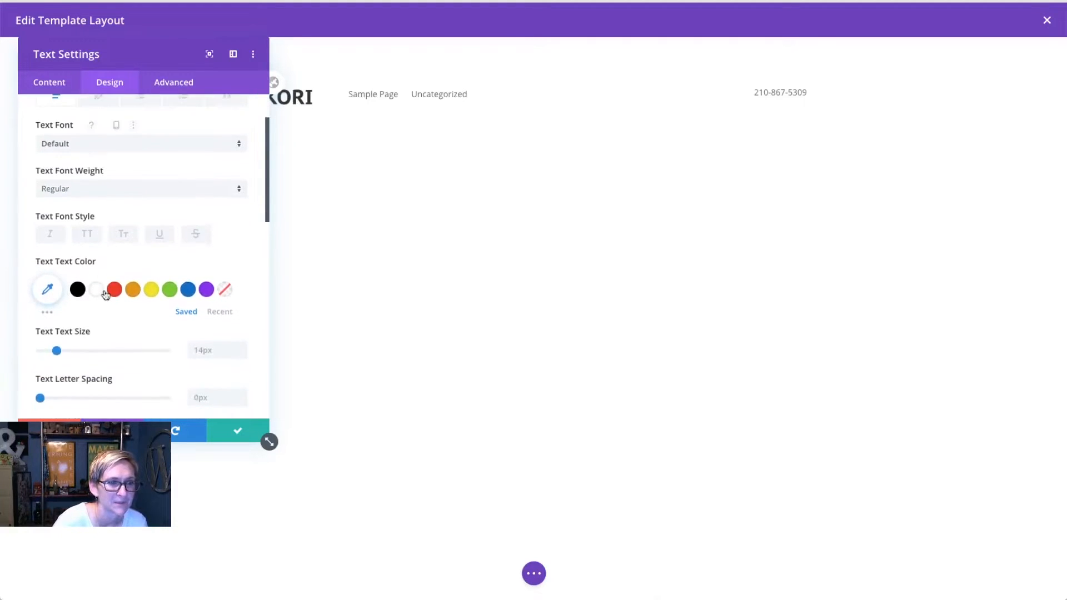
# Step: Style the phone number at 25px, bold and orange, and save the module settings
pyautogui.moveTo(57, 300); pyautogui.dragTo(71, 301)
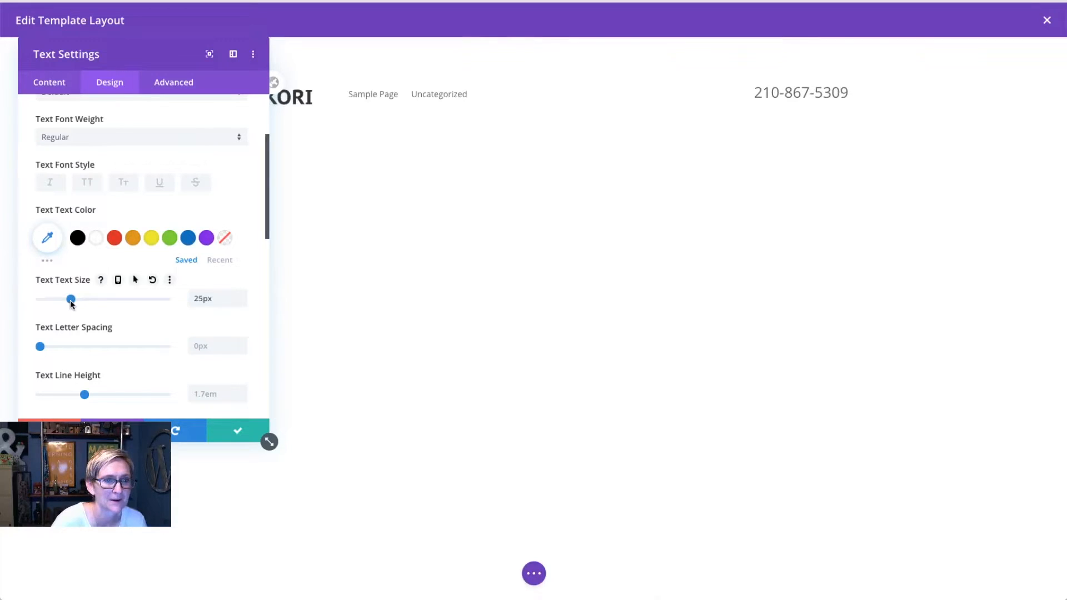
pyautogui.click(114, 239)
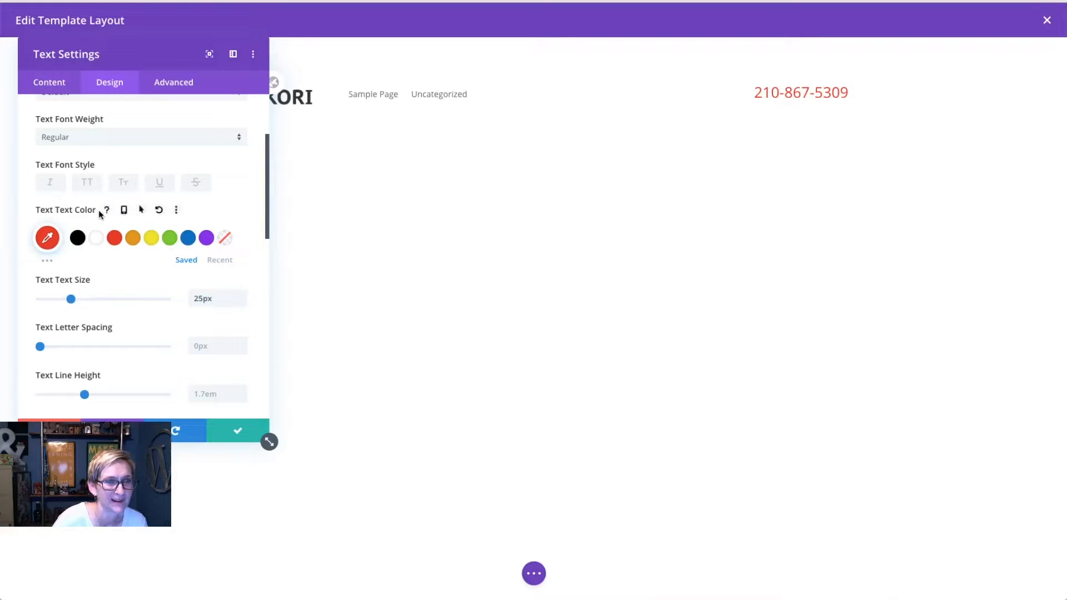
pyautogui.click(96, 140)
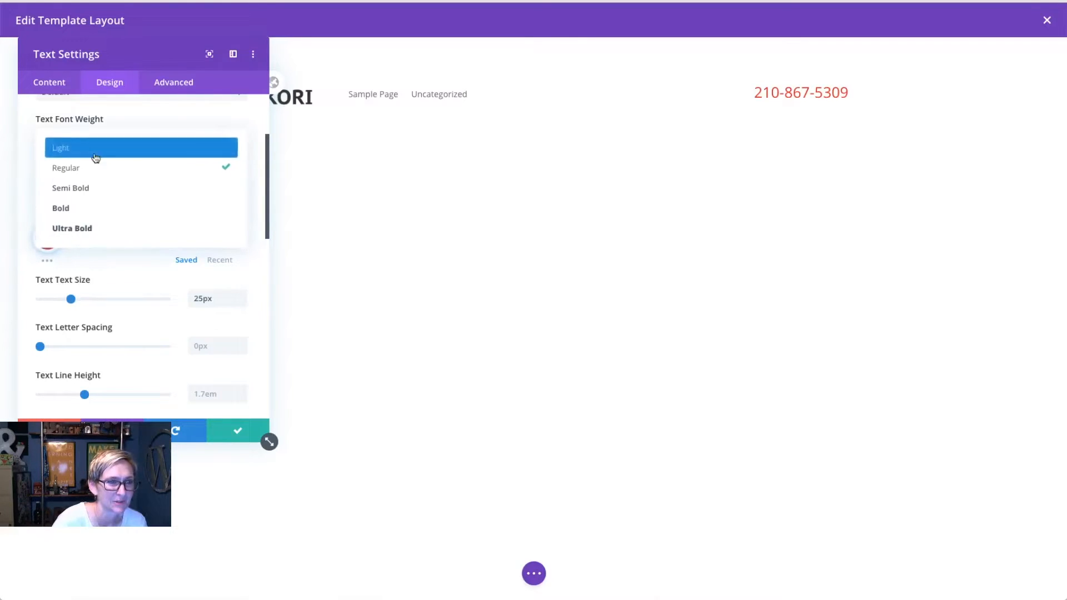
pyautogui.click(93, 209)
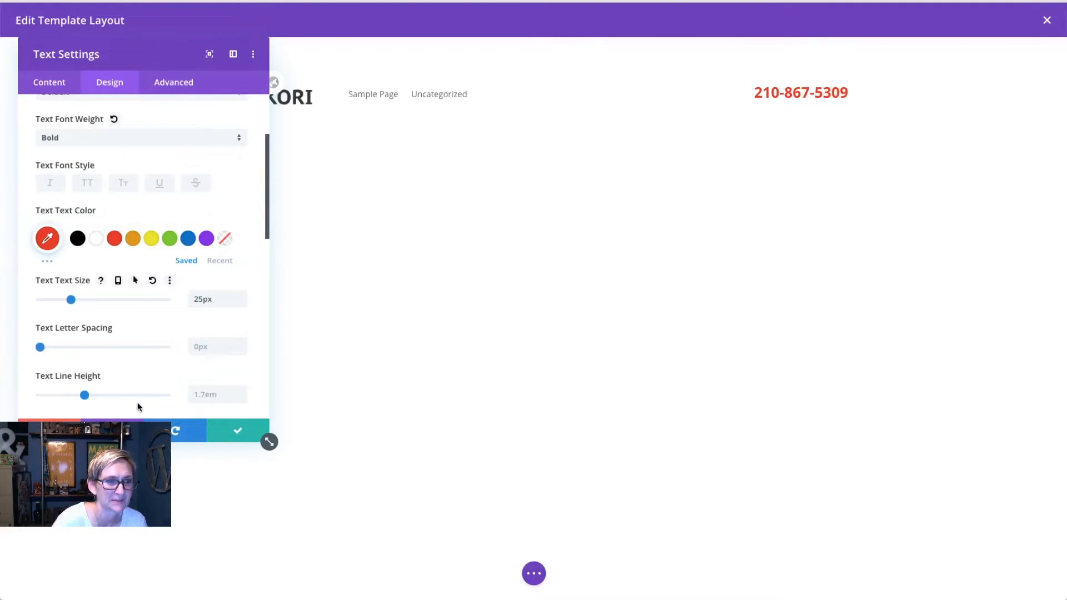
pyautogui.click(133, 239)
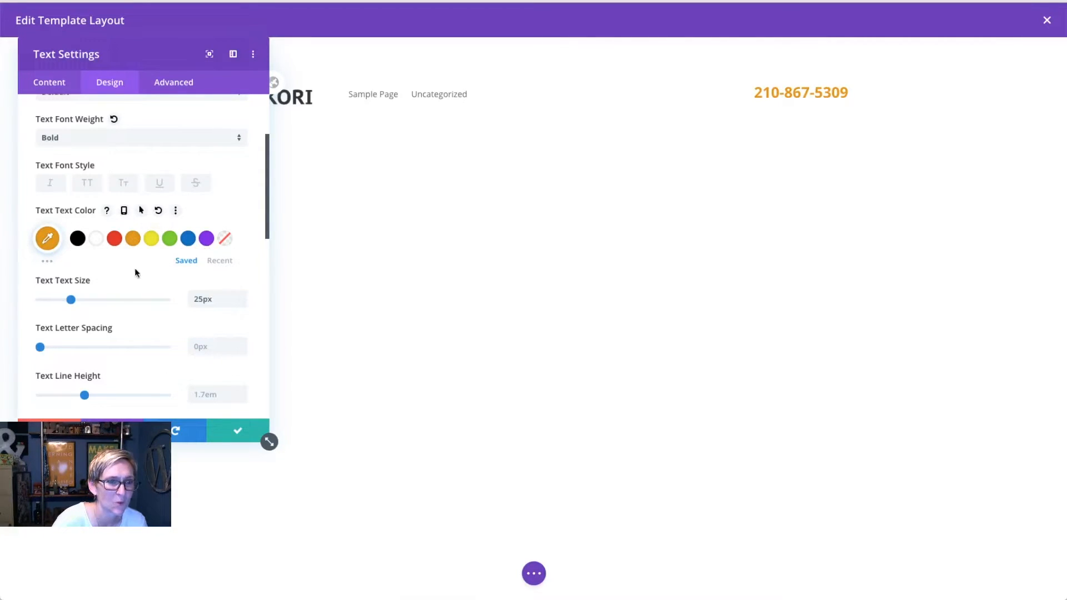
pyautogui.click(239, 433)
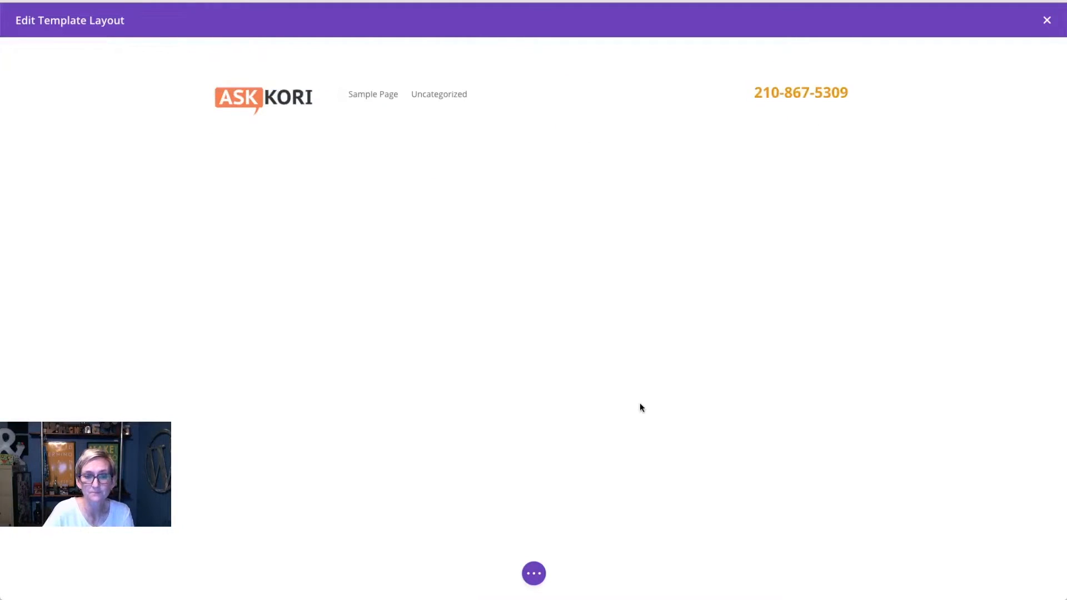
pyautogui.click(535, 574)
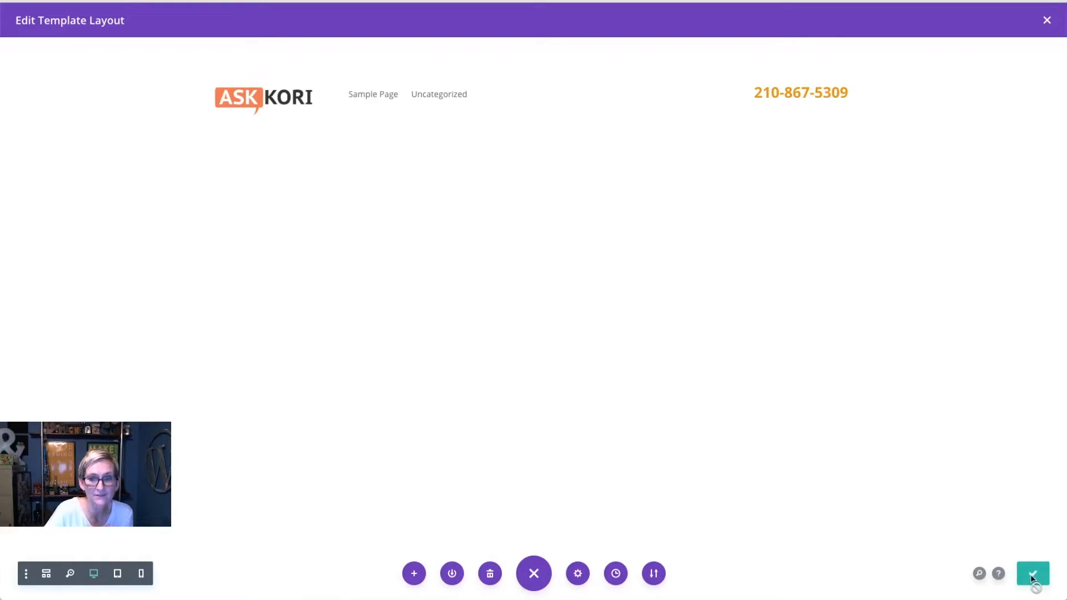
# Step: Close the Edit Template Layout window to return to the Theme Builder overview
pyautogui.click(1047, 22)
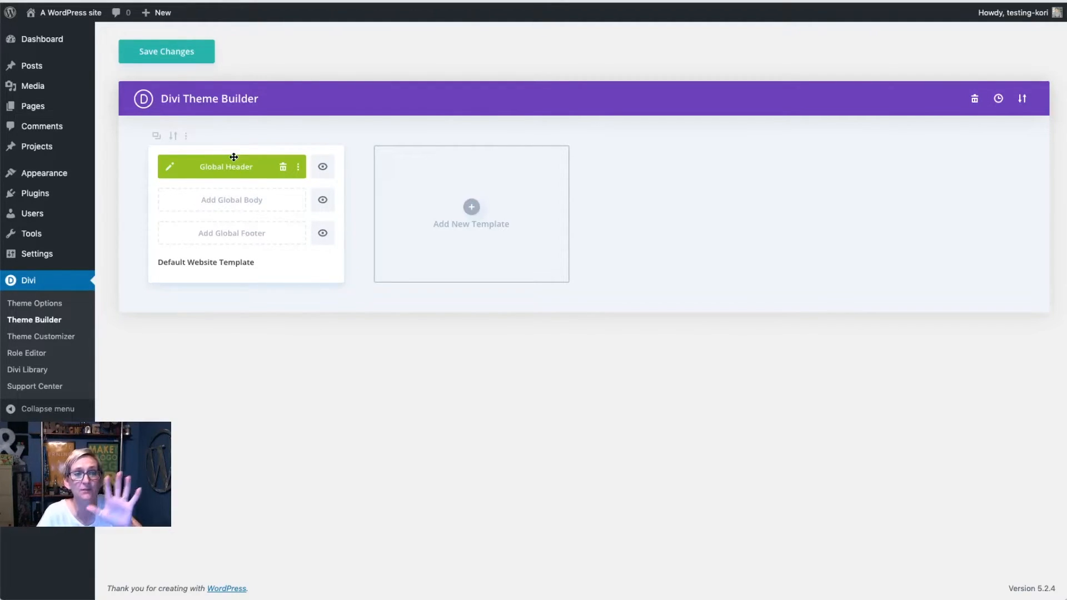
# Step: Save Theme Builder changes, then check the header on the Hello world! post and Uncategorized archive
pyautogui.click(166, 60)
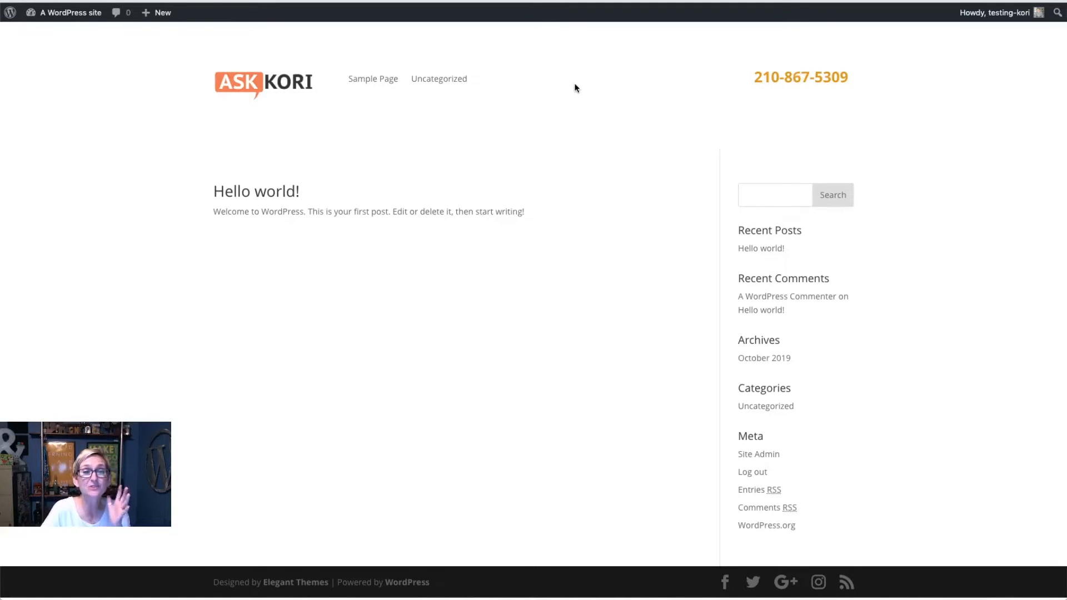
pyautogui.click(746, 249)
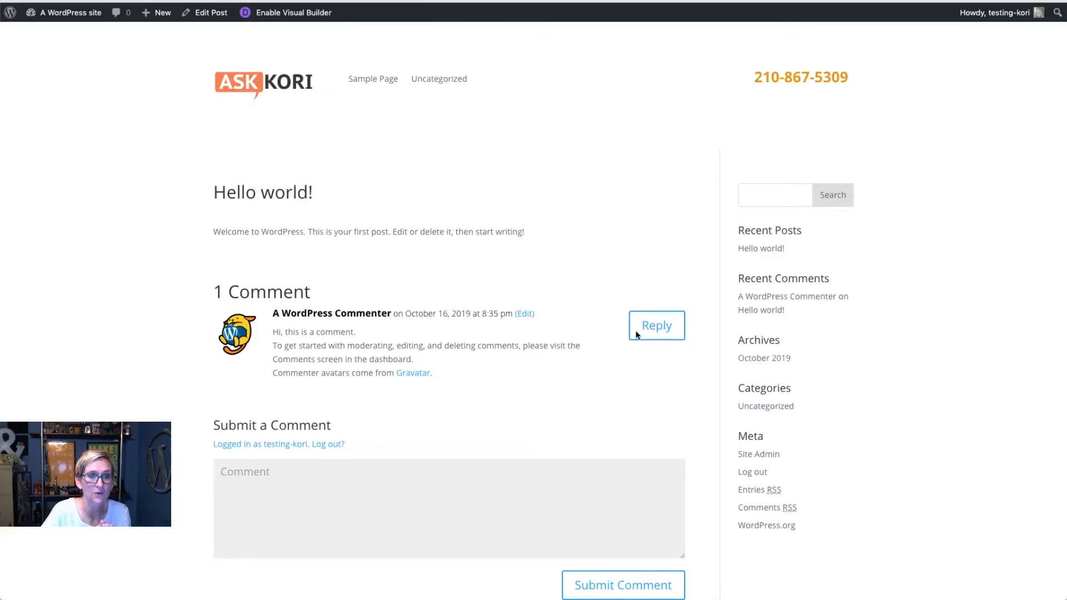
pyautogui.click(757, 411)
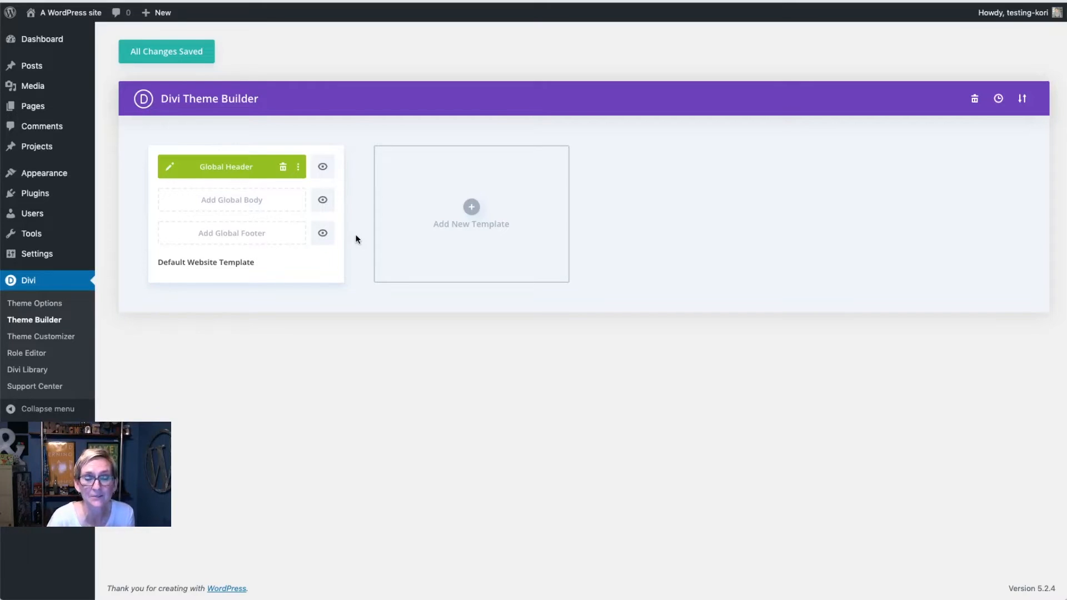
pyautogui.click(472, 209)
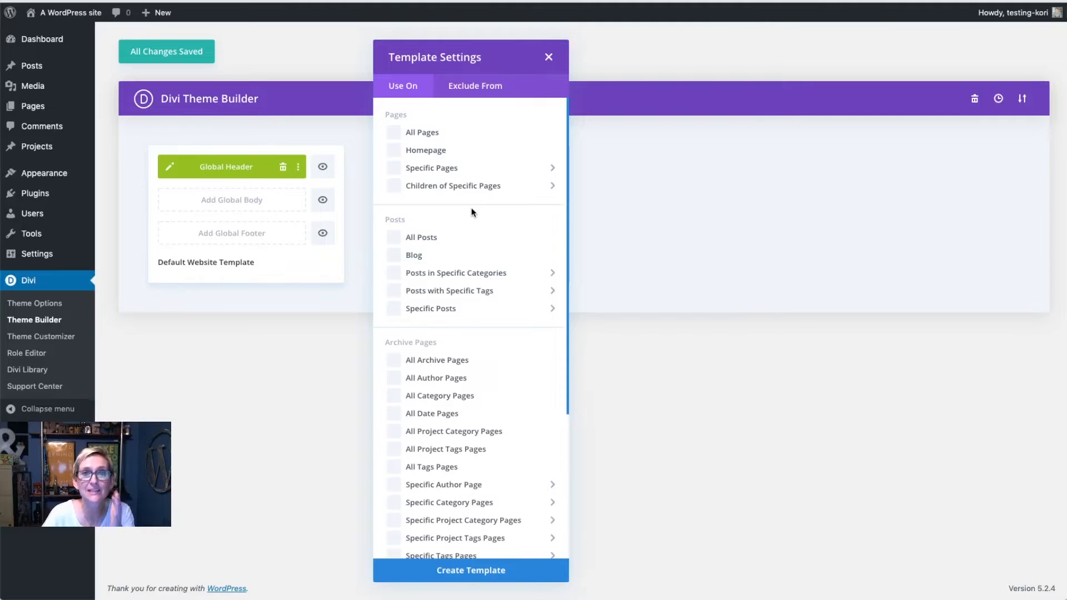
pyautogui.scroll(-1, 465, 433)
pyautogui.scroll(-4, 465, 439)
pyautogui.click(465, 433)
pyautogui.scroll(4, 465, 432)
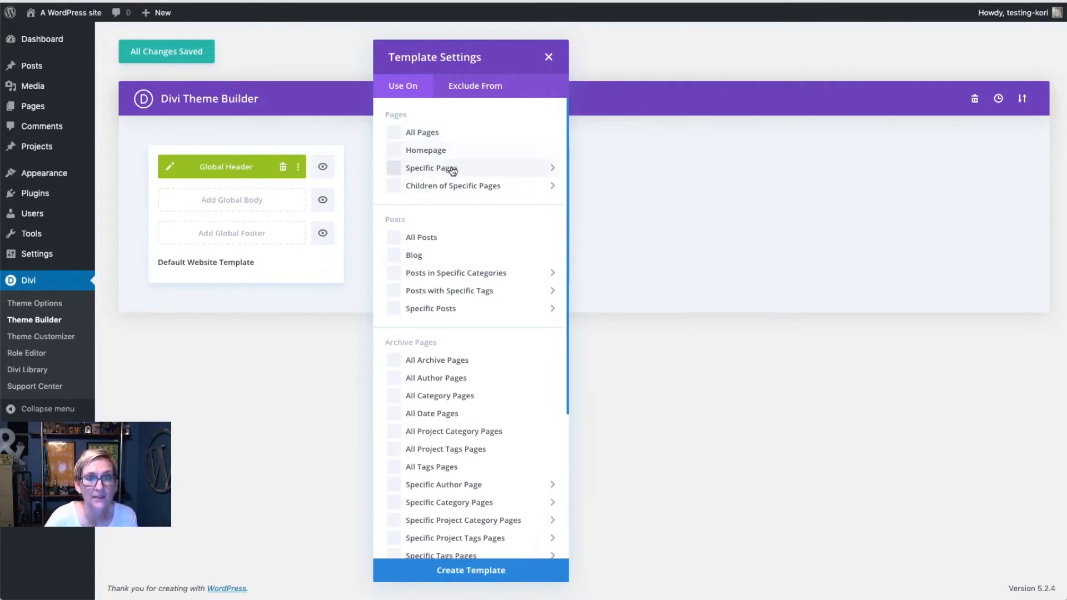
pyautogui.moveTo(453, 169)
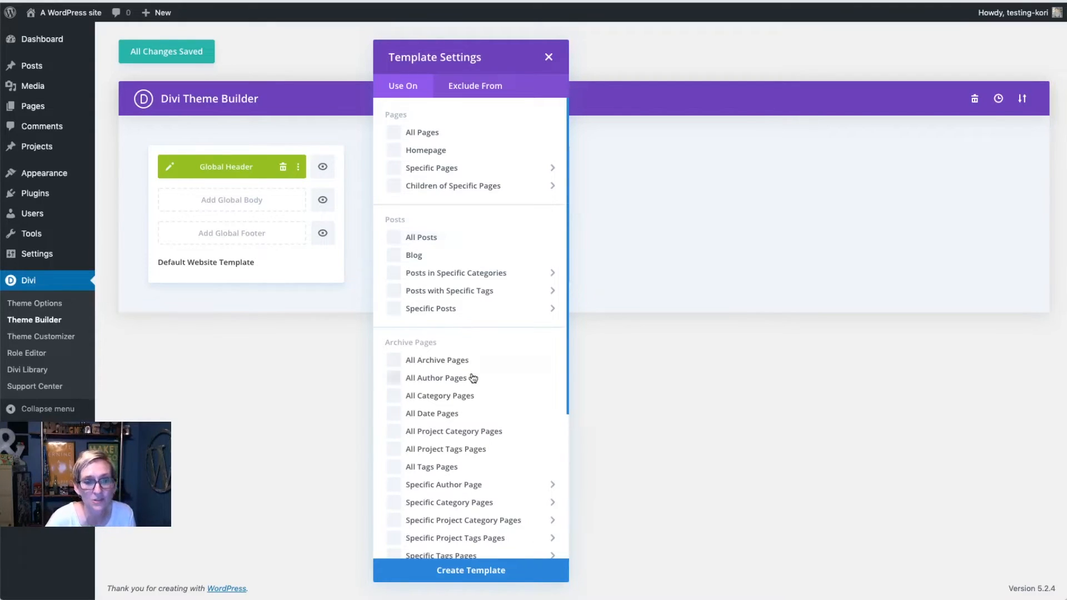
pyautogui.click(549, 59)
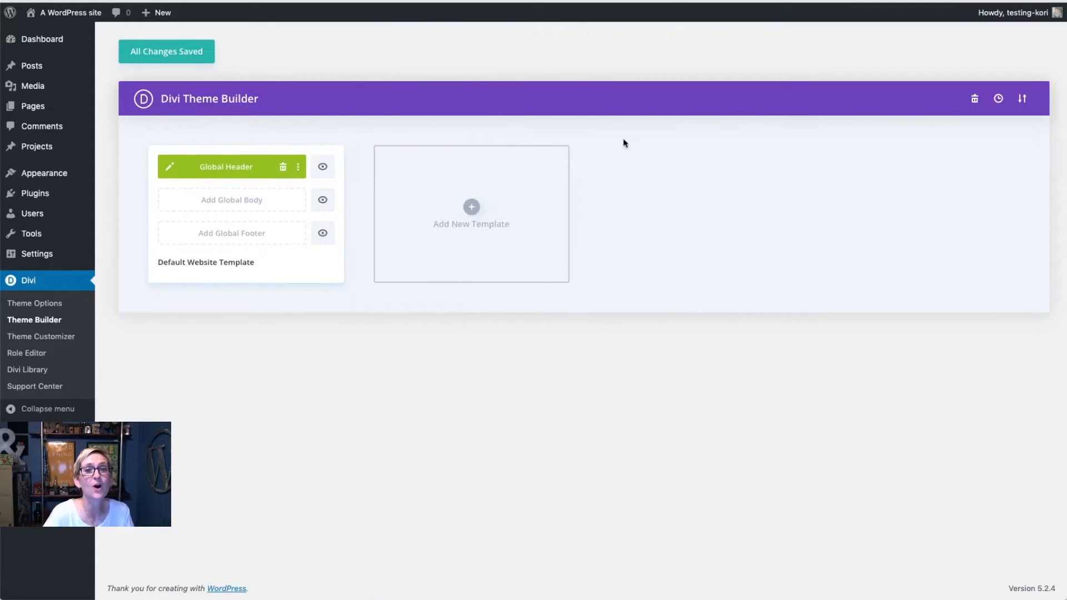